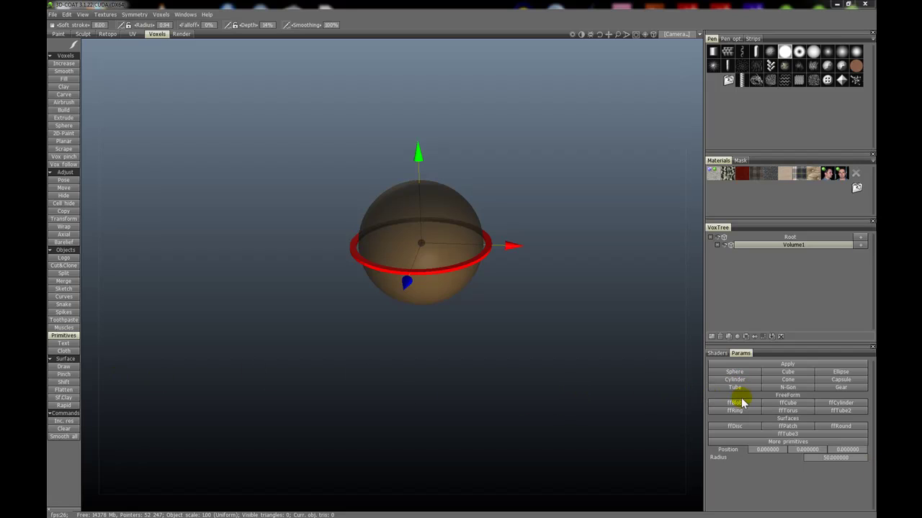
Swap the plain sphere for the ffBlob freeform primitive inside its control-point cage
click(794, 401)
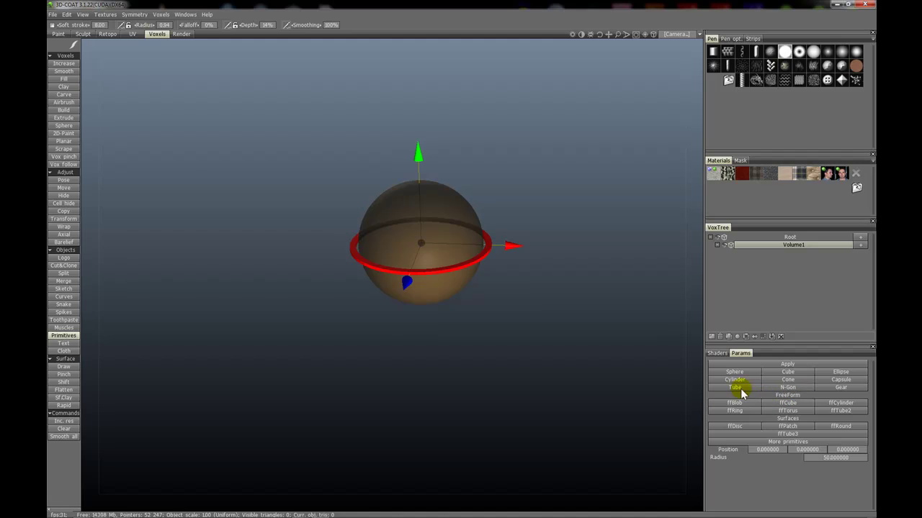
click(858, 373)
Switch to ffBlob and drag its cage points to stretch it into a left-bulging egg shape
click(736, 403)
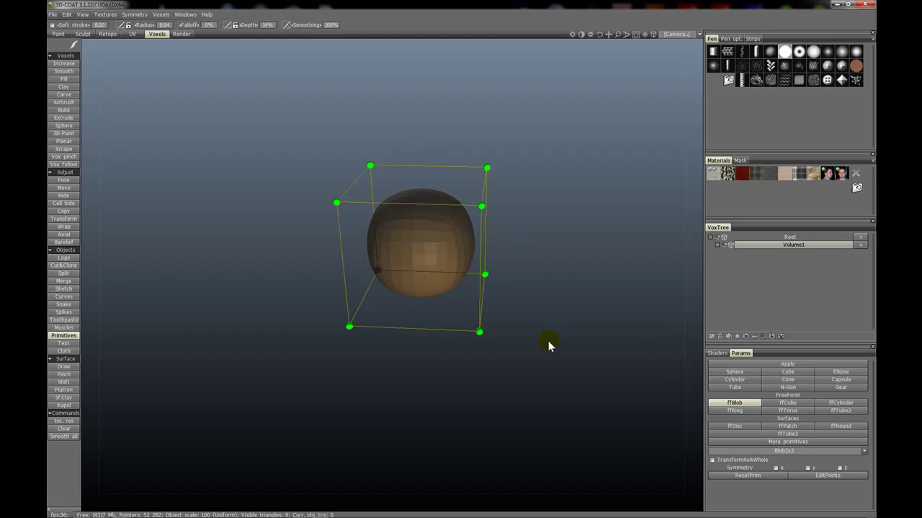
drag(528, 326, 474, 301)
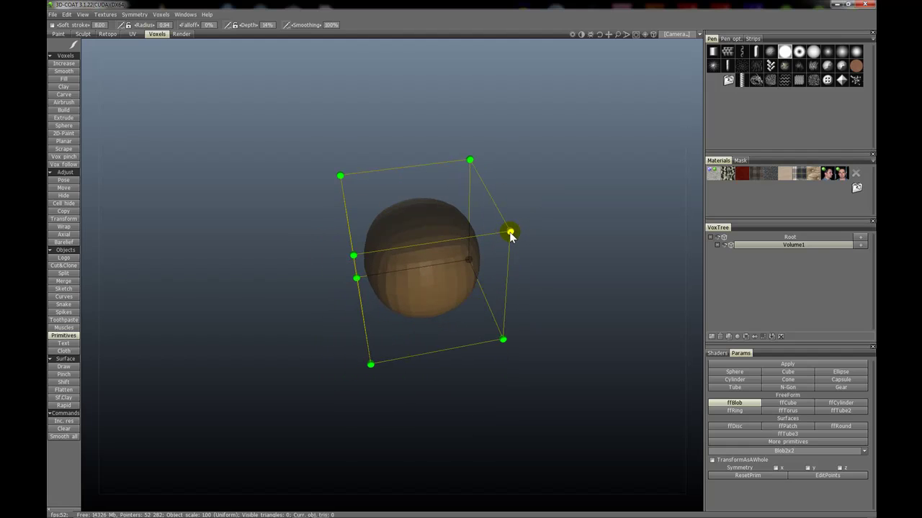
drag(510, 236, 395, 222)
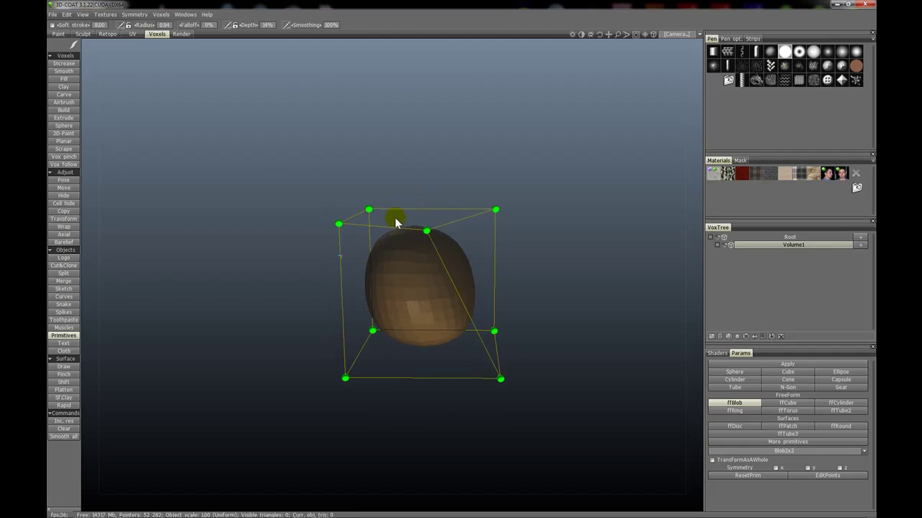
drag(339, 226, 321, 240)
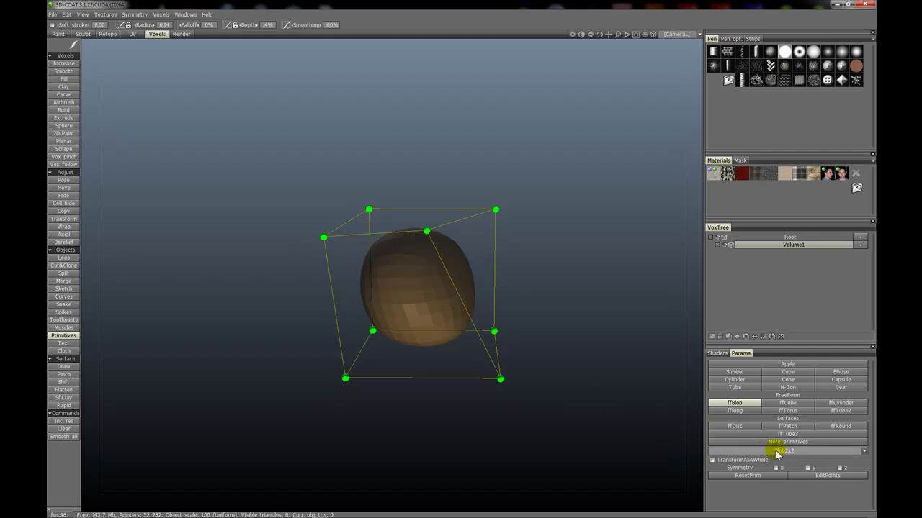
Try the Blob2x3 and Blob3x3 lattice resolutions on the freeform blob
click(772, 452)
click(732, 469)
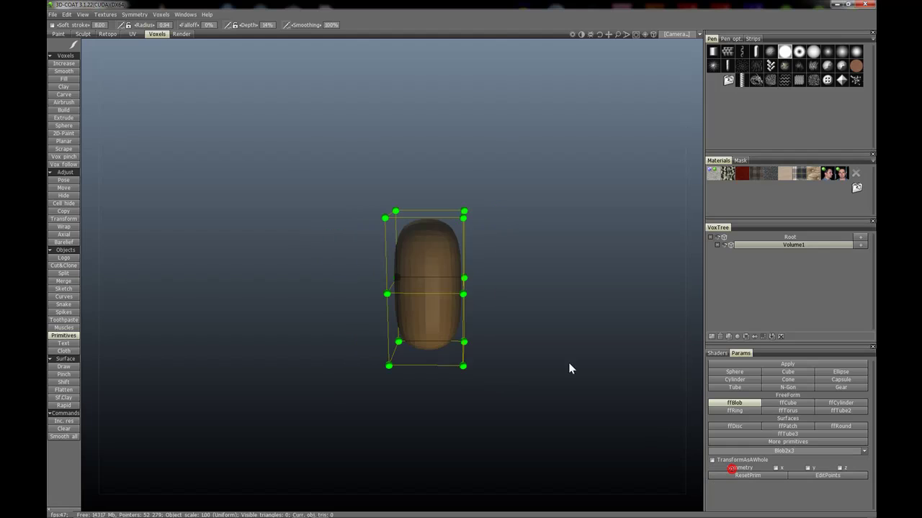
drag(568, 362, 662, 350)
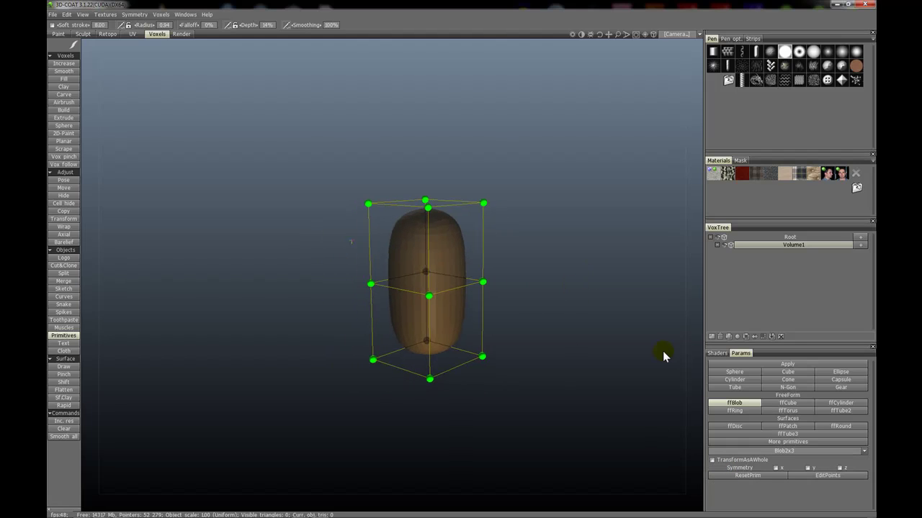
click(762, 452)
click(740, 485)
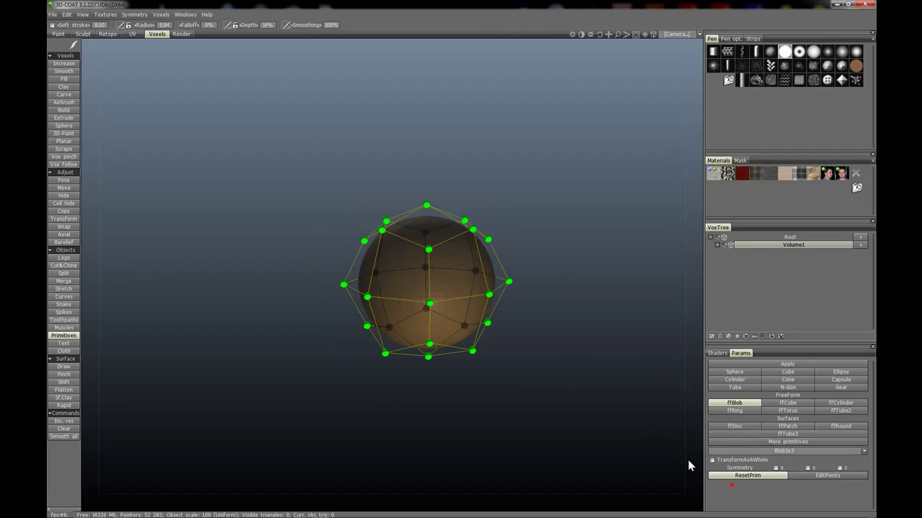
drag(688, 459, 624, 360)
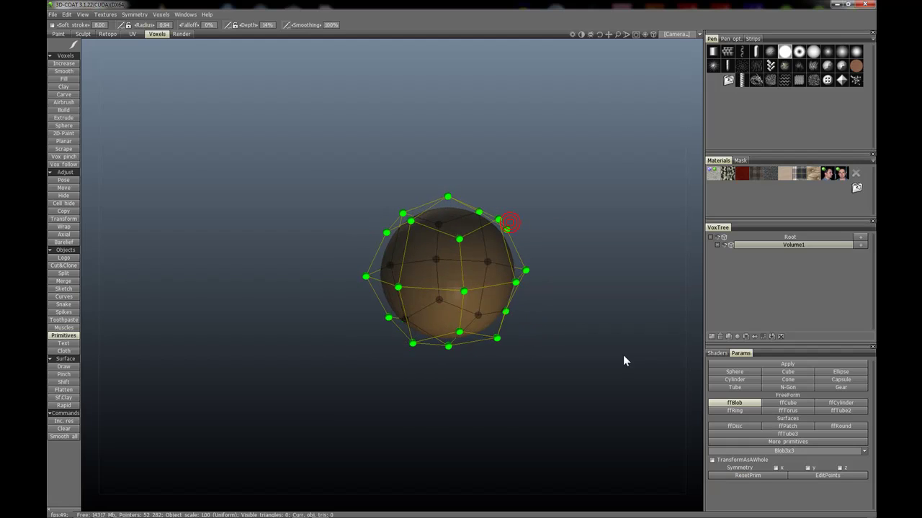
Switch to ffCube with a Cube4x4 lattice, then to ffCylinder and finally ffRing
click(788, 404)
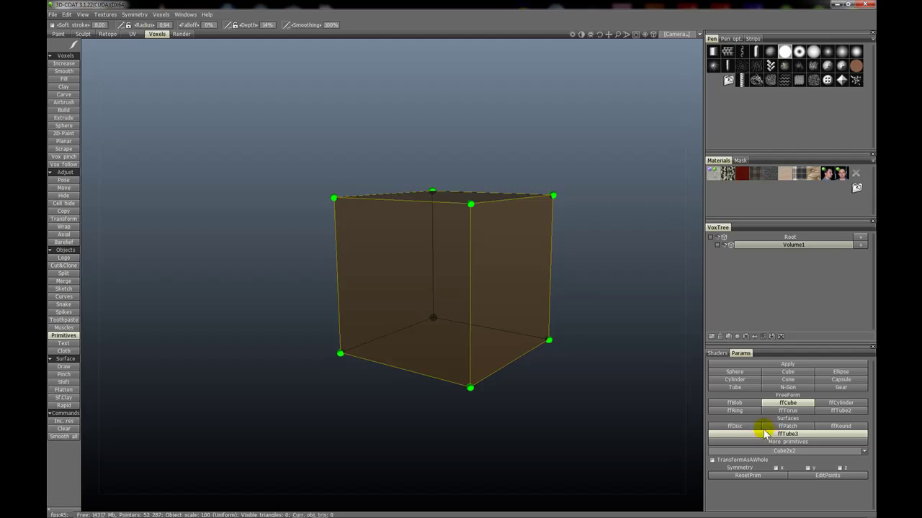
click(775, 451)
click(749, 495)
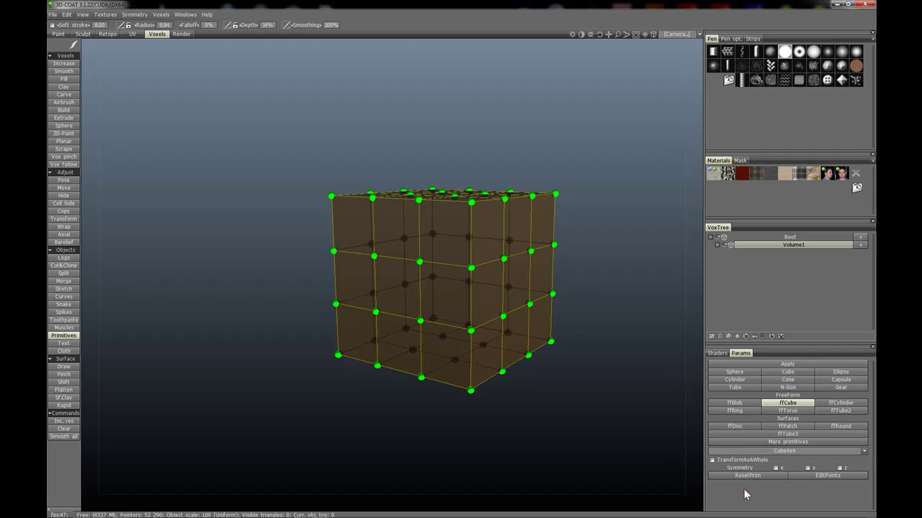
click(838, 405)
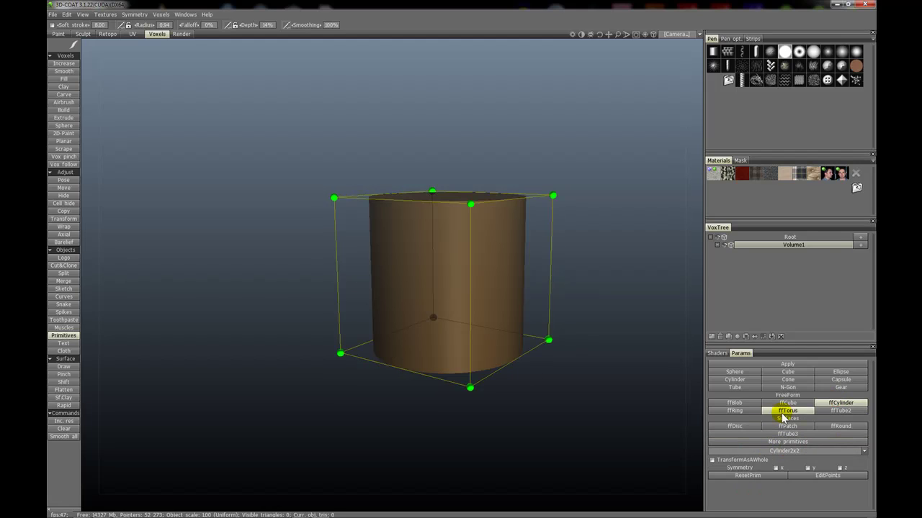
click(734, 411)
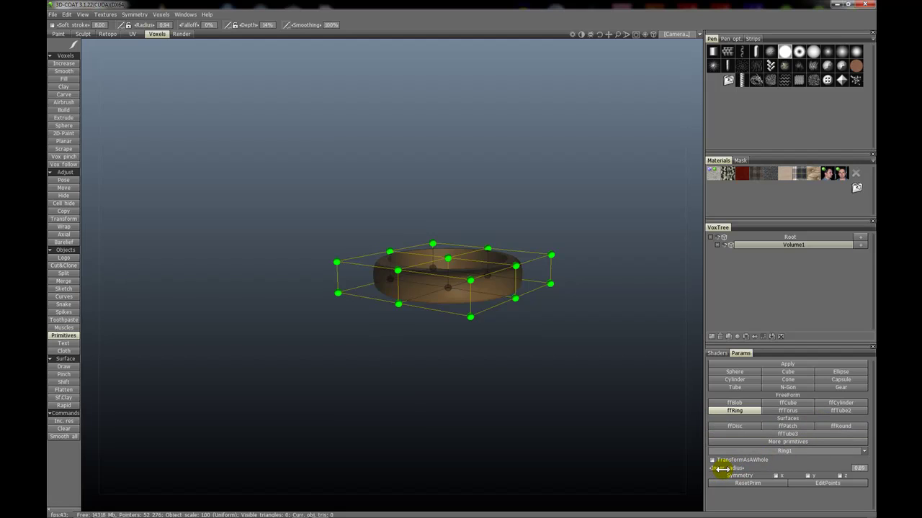
Drag the ffRing's Inner radius slider down from 0.89 and inspect the ring from several angles
drag(465, 195, 460, 164)
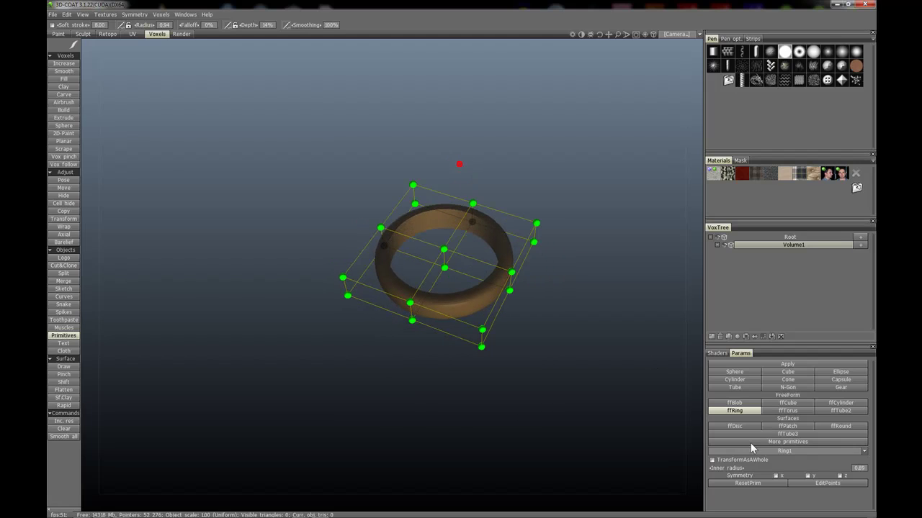
drag(724, 468, 773, 468)
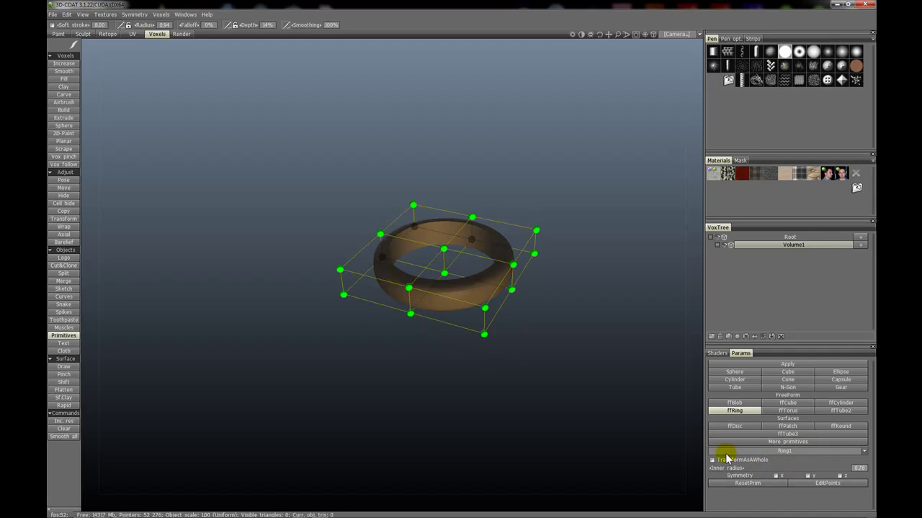
drag(565, 333, 553, 300)
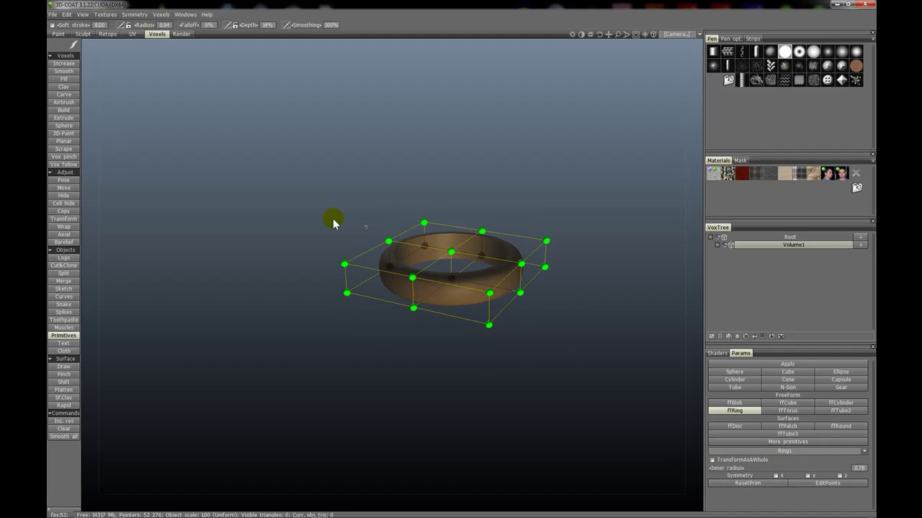
mouse_move(334, 223)
mouse_down()
mouse_move(319, 257)
mouse_move(340, 230)
mouse_up()
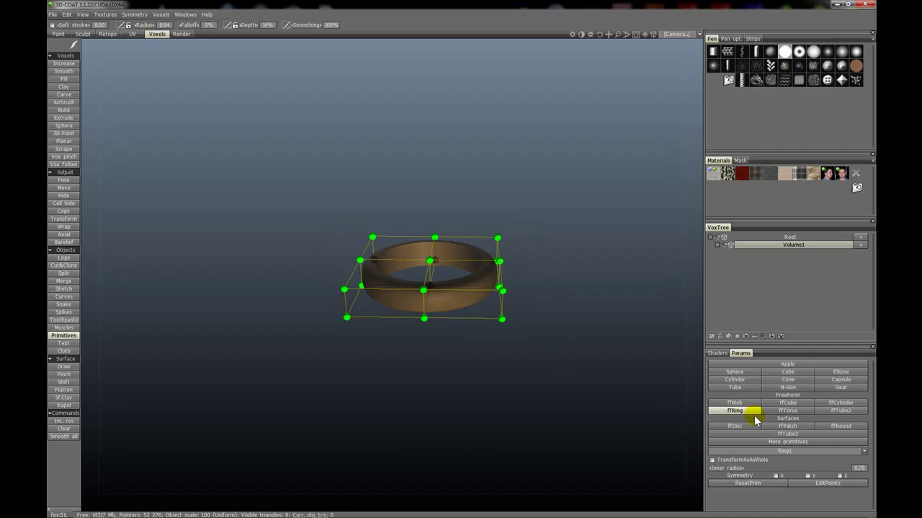
Return to ffBlob and reset it to its default round sphere in a cube cage
click(736, 403)
drag(457, 339, 481, 350)
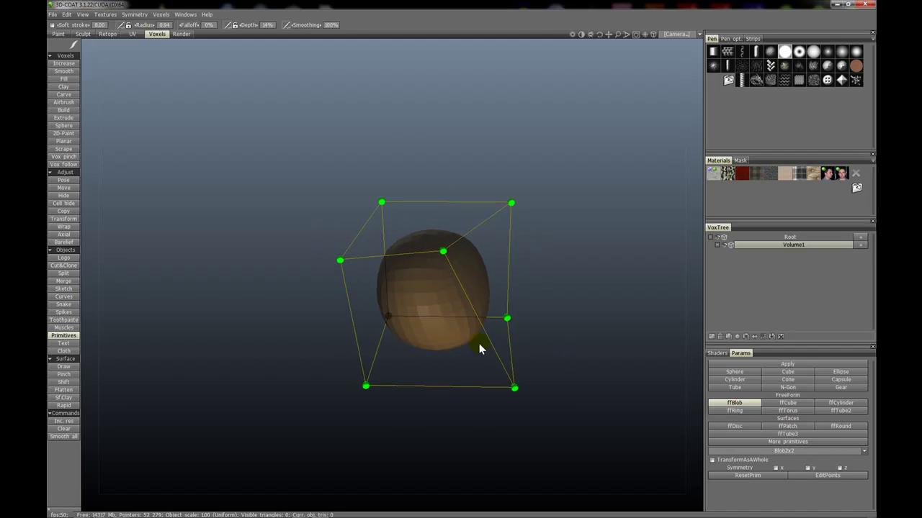
click(749, 475)
drag(576, 341, 561, 305)
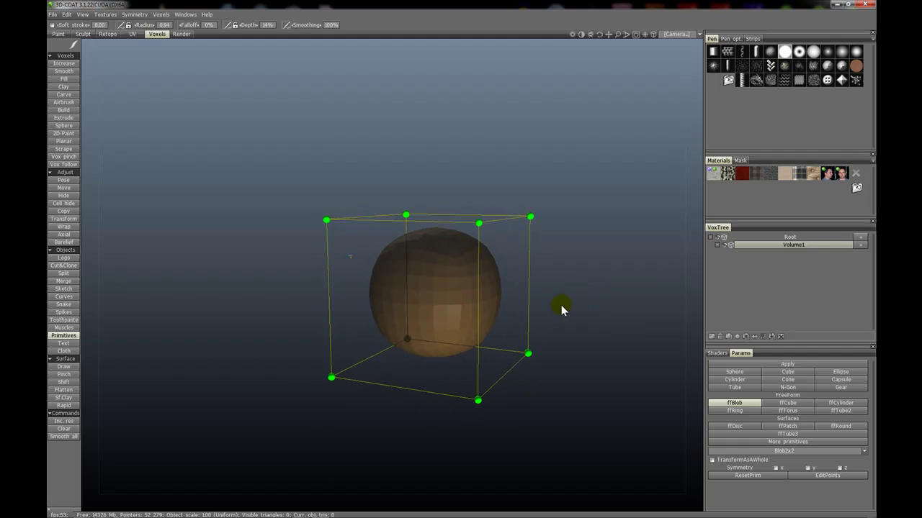
Open the EditPoints cage coordinates table, move it aside, and cancel it without changes
click(821, 477)
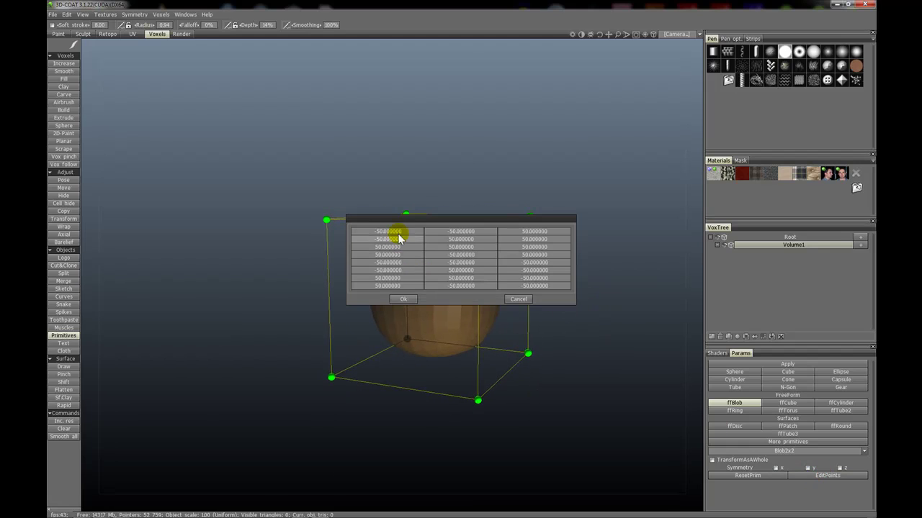
drag(409, 219, 434, 250)
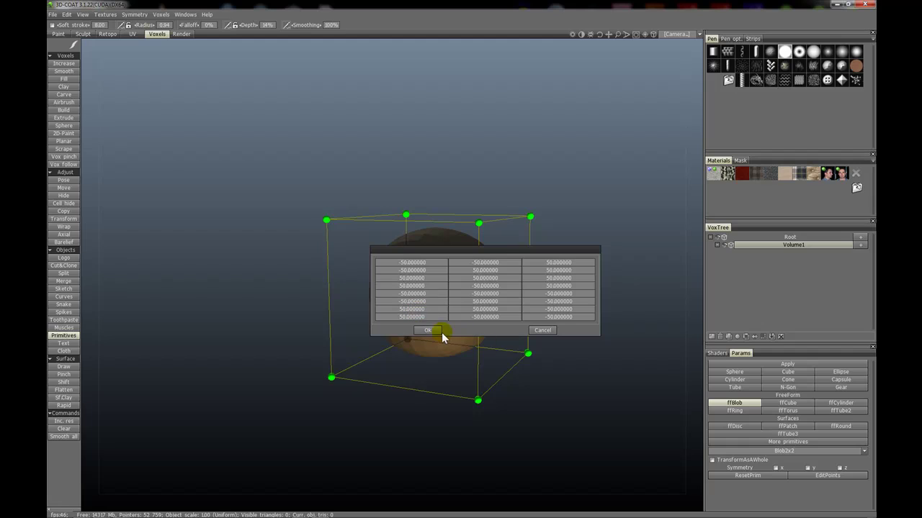
click(542, 331)
drag(469, 323, 534, 218)
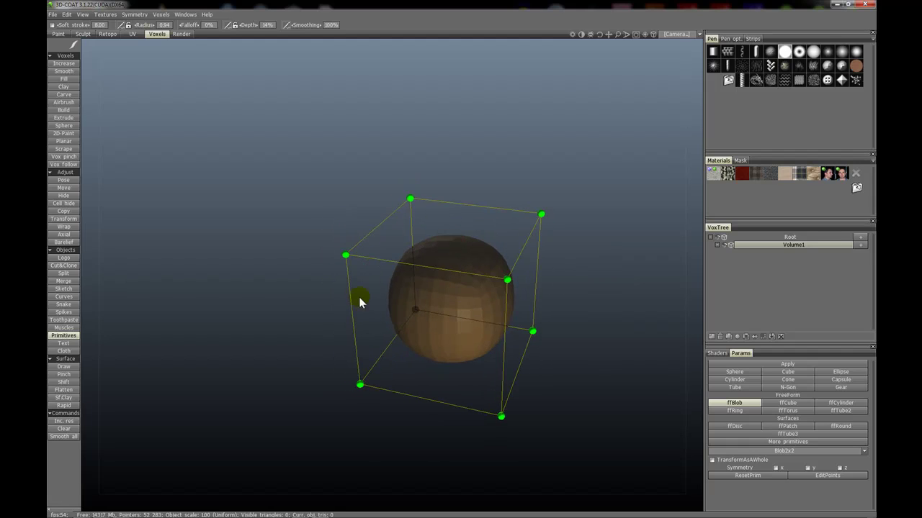
Enable Symmetry across X-axis and pull one cage corner point outward to test it
drag(359, 298, 540, 315)
drag(480, 352, 321, 289)
key(s)
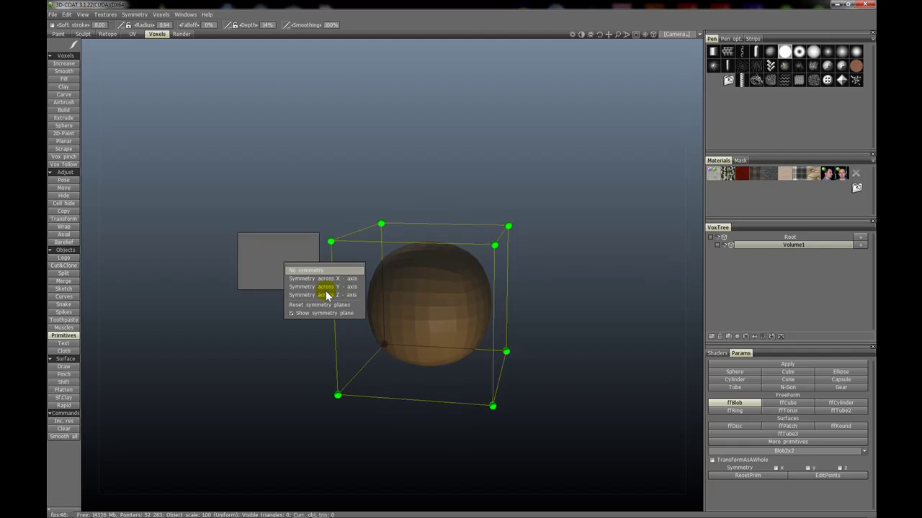
click(322, 279)
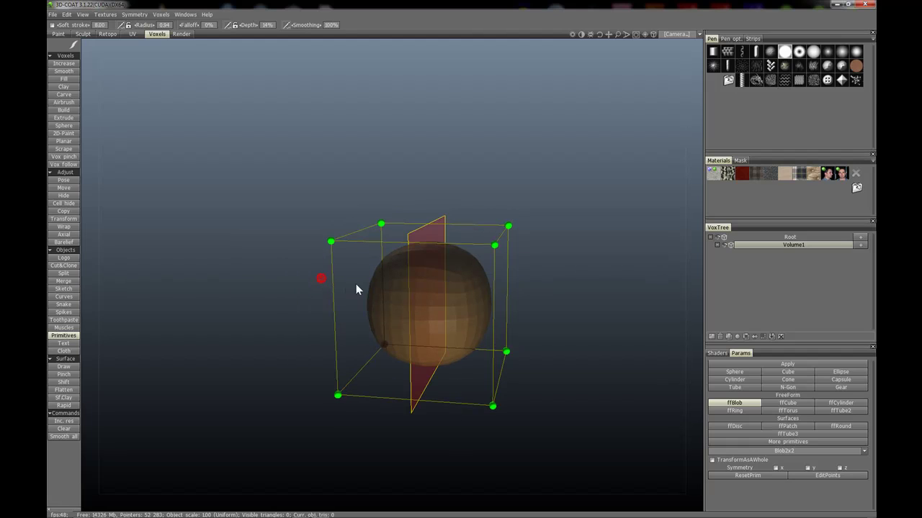
mouse_move(356, 284)
mouse_down()
mouse_move(339, 276)
mouse_move(353, 279)
mouse_move(370, 303)
mouse_move(380, 290)
mouse_move(371, 288)
mouse_up()
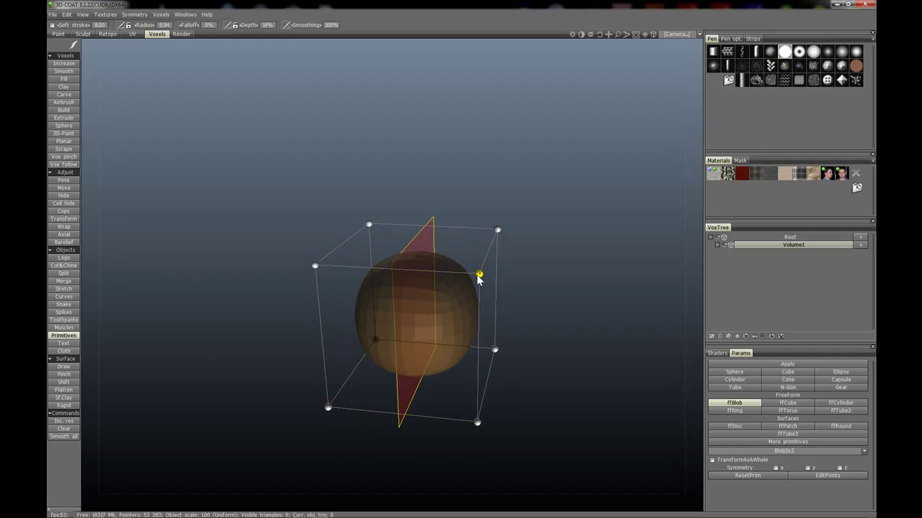
drag(477, 279, 553, 279)
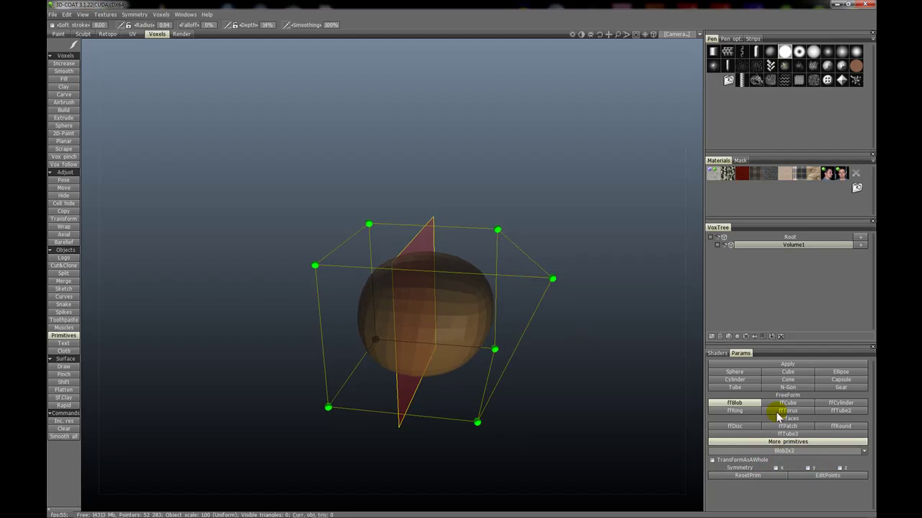
Reset the blob's cage to a regular box and move the blob down and left
click(761, 477)
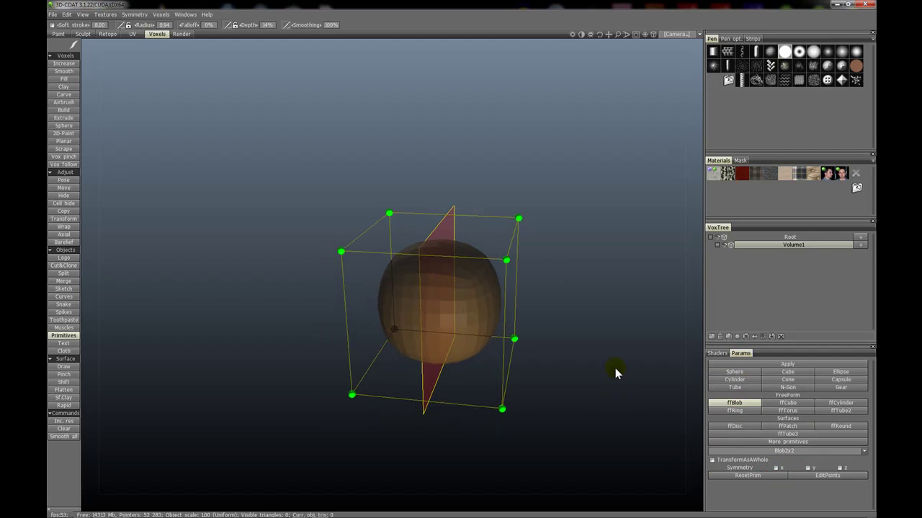
drag(587, 343, 508, 290)
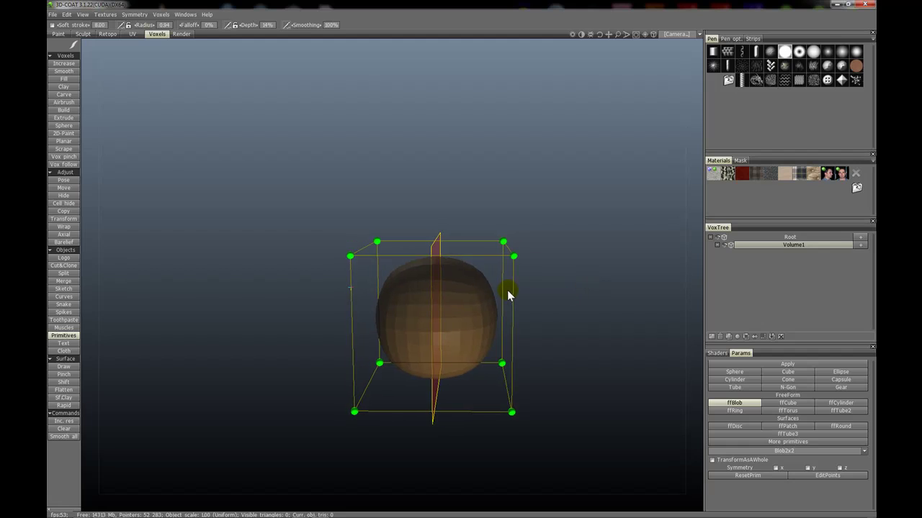
drag(447, 305, 434, 318)
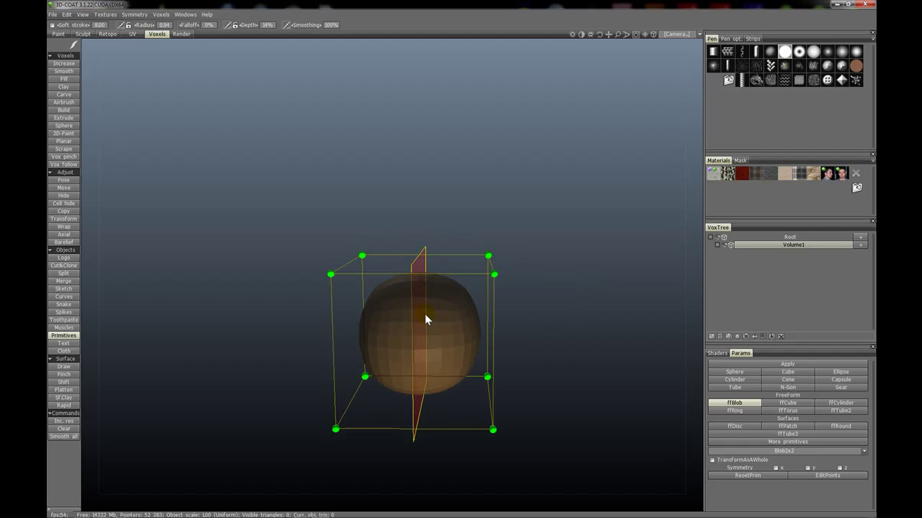
mouse_move(317, 304)
mouse_down()
mouse_move(300, 312)
mouse_move(345, 328)
mouse_move(471, 288)
mouse_move(453, 277)
mouse_move(402, 324)
mouse_move(460, 313)
mouse_move(319, 329)
mouse_move(257, 366)
mouse_move(286, 350)
mouse_move(349, 243)
mouse_move(319, 317)
mouse_move(327, 335)
mouse_up()
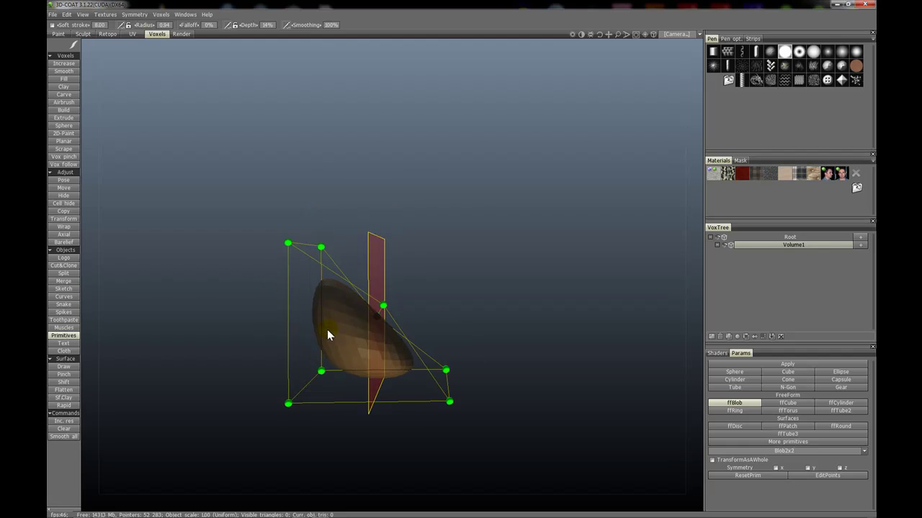
Add the reshaped blob to the volume with the Increase tool, creating mirrored lobes
click(64, 68)
drag(274, 231, 414, 353)
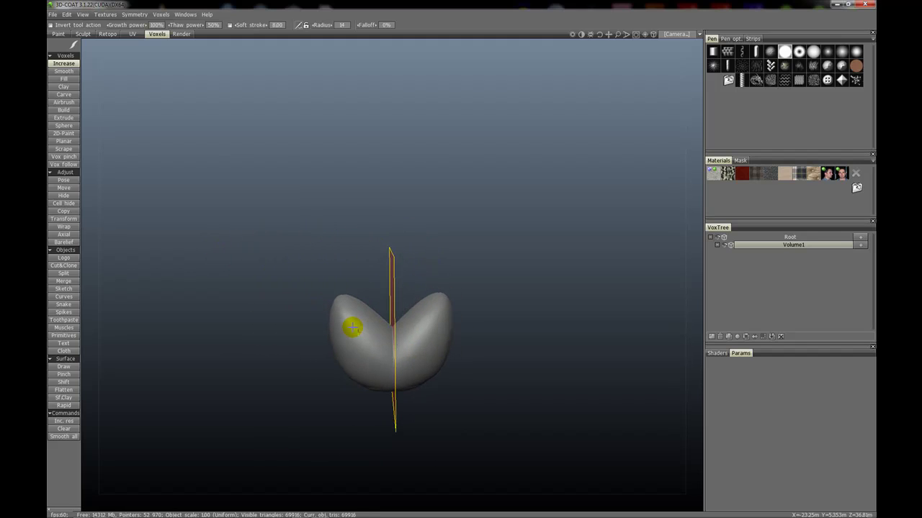
drag(352, 324, 306, 254)
Undo the added shape, reset the blob to a sphere, and choose No symmetry
key(ctrl+z)
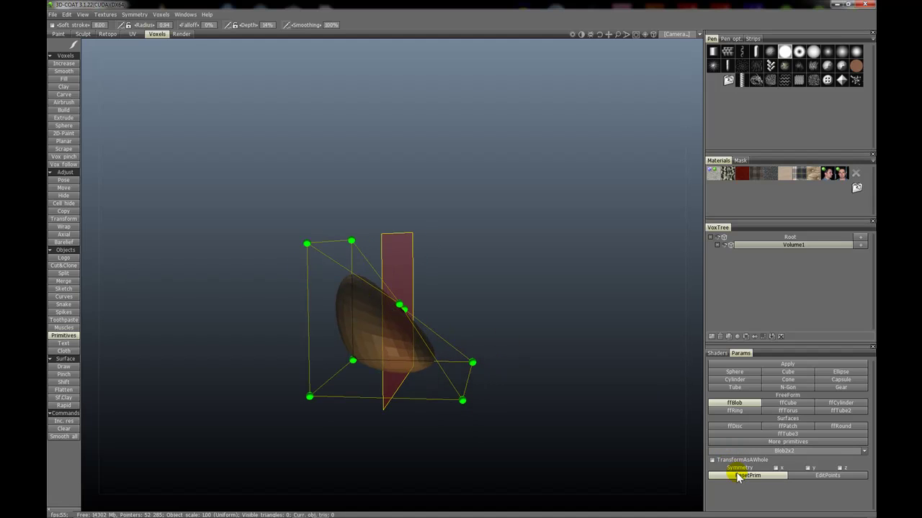
click(736, 474)
drag(634, 421, 524, 328)
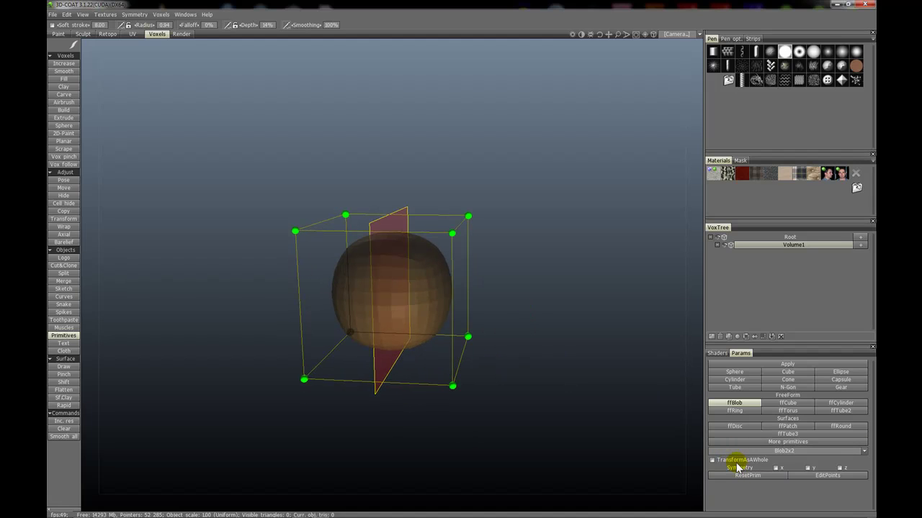
right_click(282, 324)
click(269, 301)
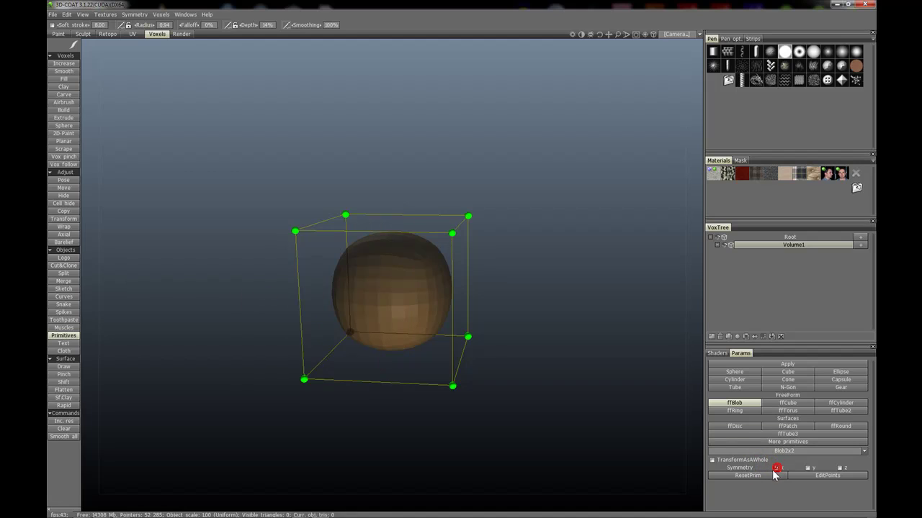
Drag cage points symmetrically to pinch the blob's top corners and widen its middle
drag(490, 331, 437, 291)
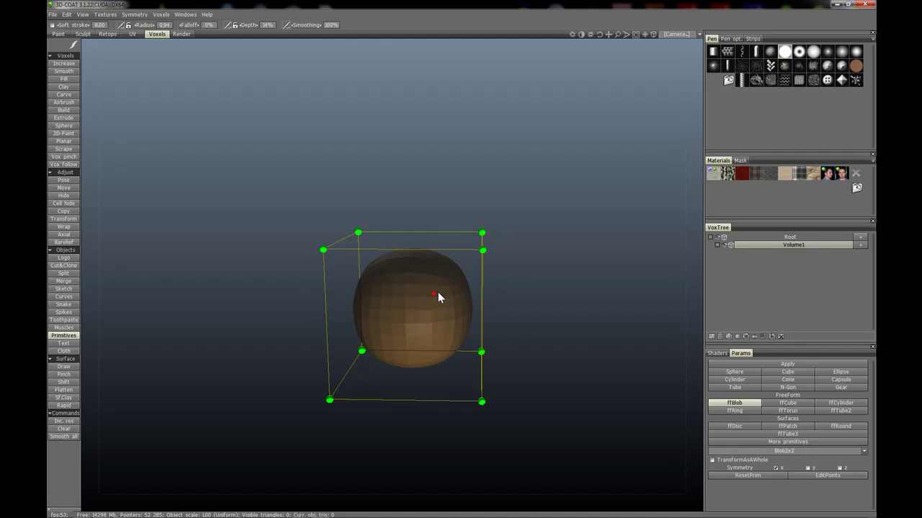
drag(481, 250, 441, 253)
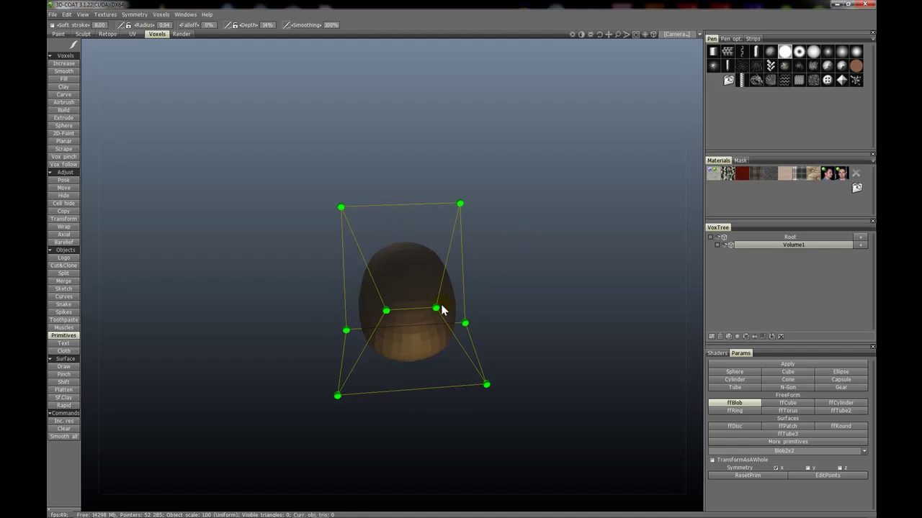
drag(438, 311, 527, 291)
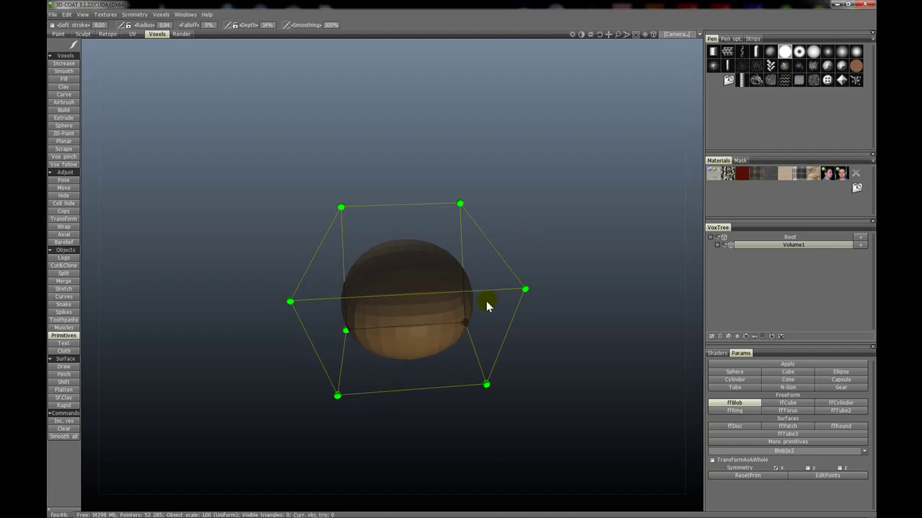
right_drag(526, 291, 485, 307)
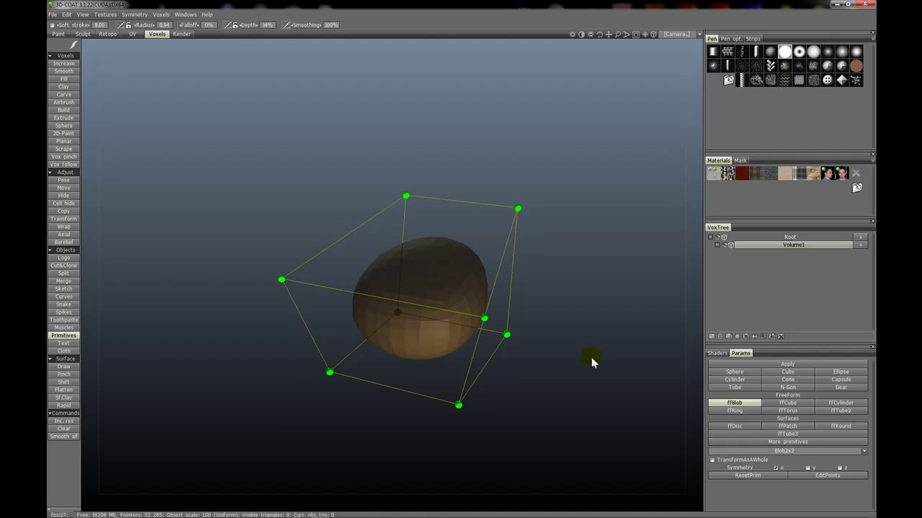
middle_drag(517, 290, 519, 275)
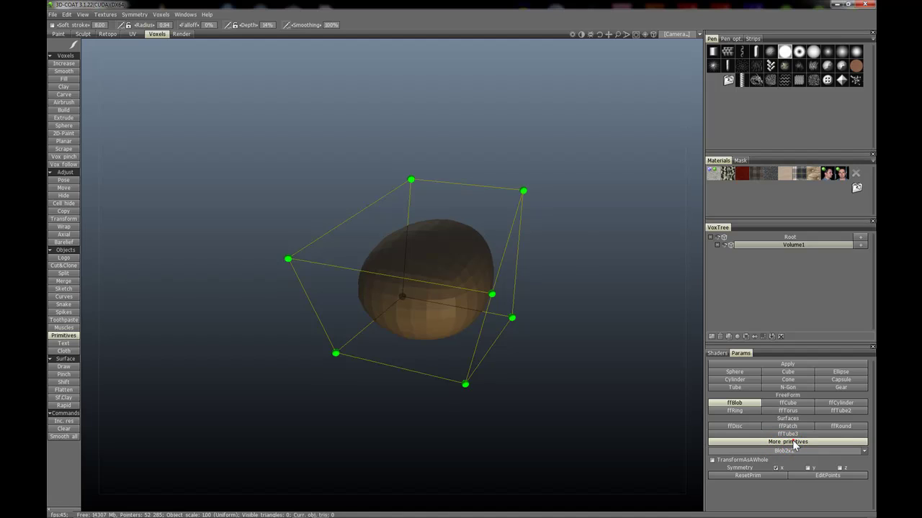
Show the More primitives help on adding custom shapes via the Presets/FreeFormPrimitives folder
click(792, 440)
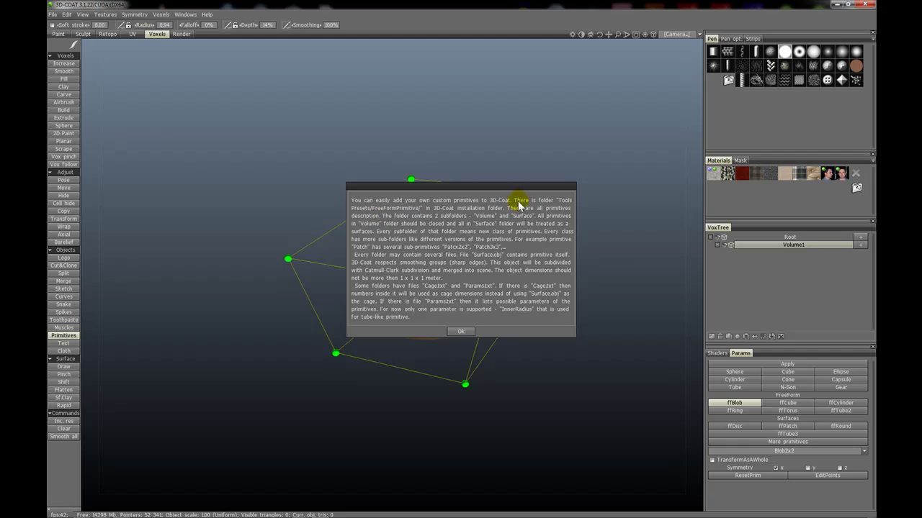